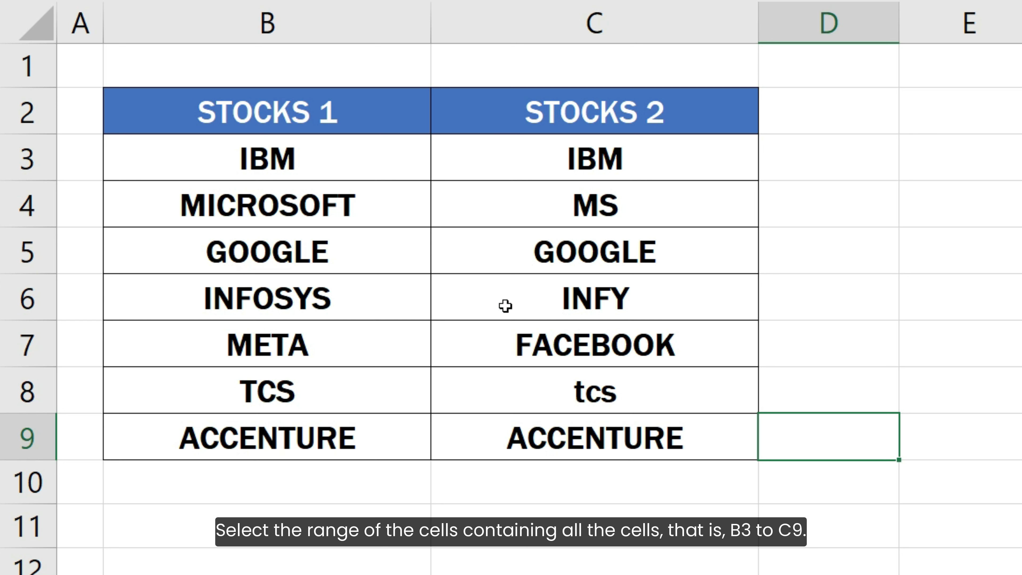
# Step: Start a new conditional formatting rule for cells B3:C9 that uses a formula to determine which cells to format
pyautogui.moveTo(382, 181); pyautogui.dragTo(616, 427)
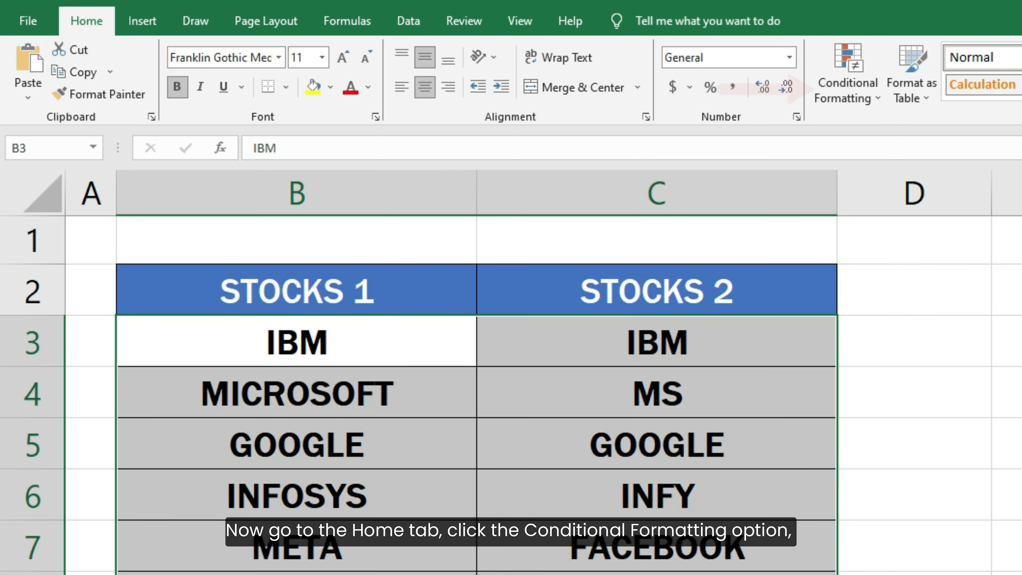
pyautogui.click(843, 76)
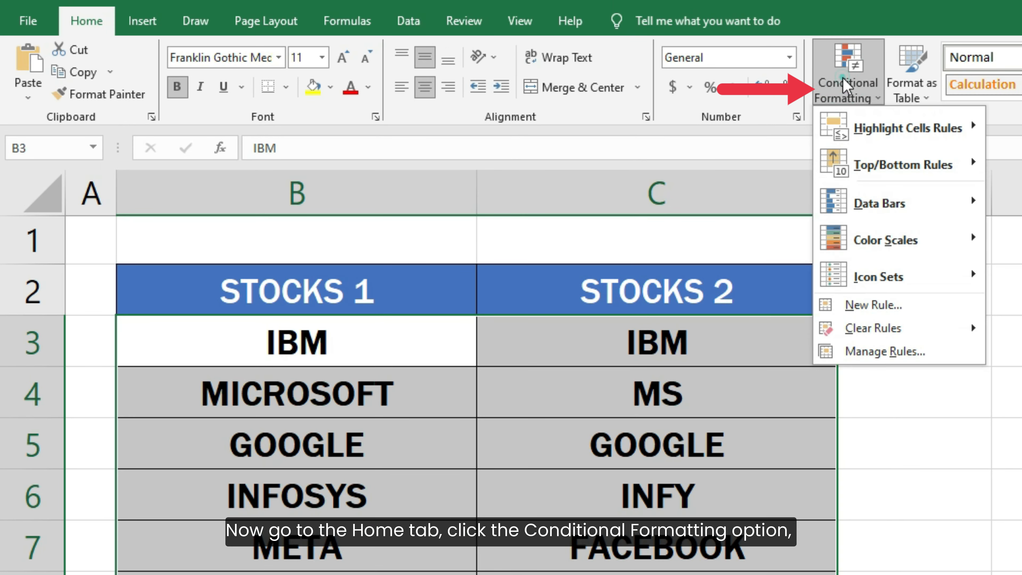
pyautogui.click(860, 306)
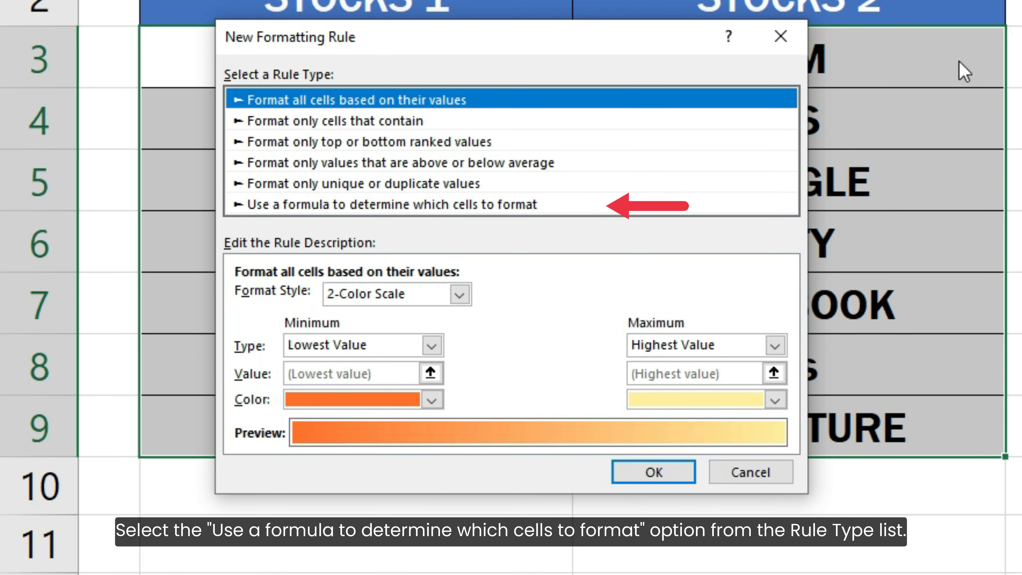
pyautogui.click(565, 205)
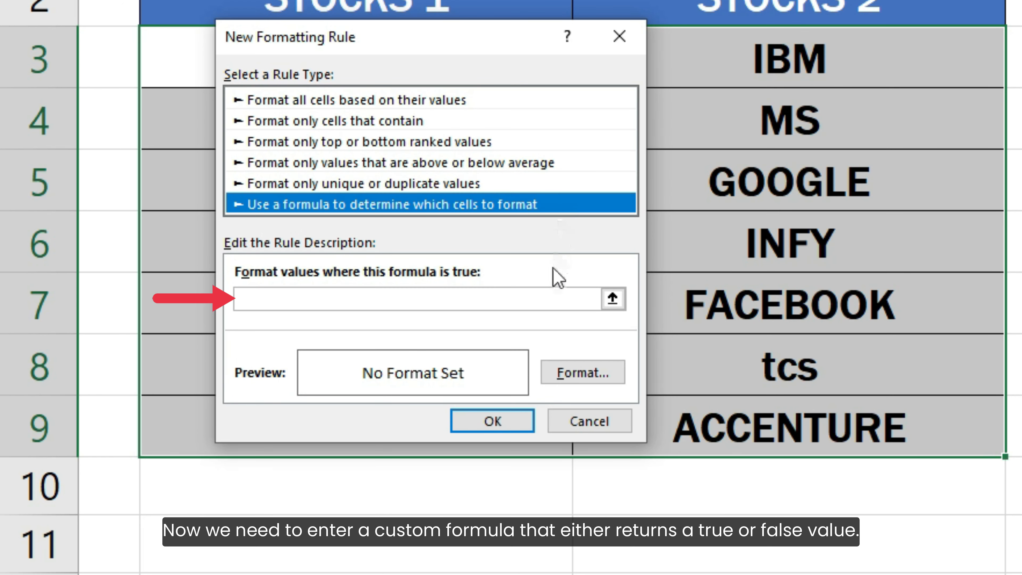
# Step: Enter the rule formula = $B3 <> $C3, with both column references locked, to compare the two stock columns
pyautogui.click(552, 292)
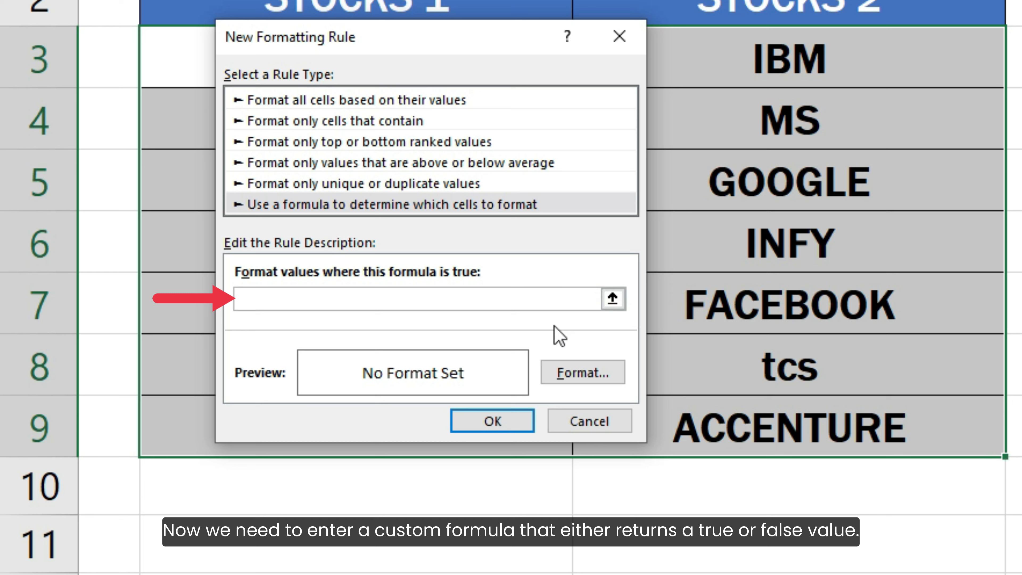
pyautogui.write('= B3 ')
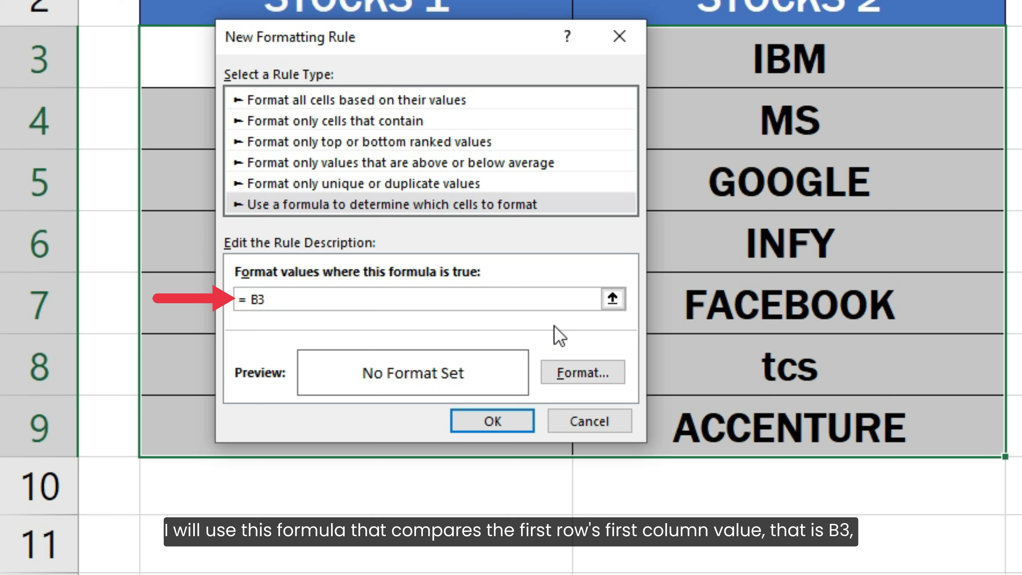
pyautogui.write('<> C3')
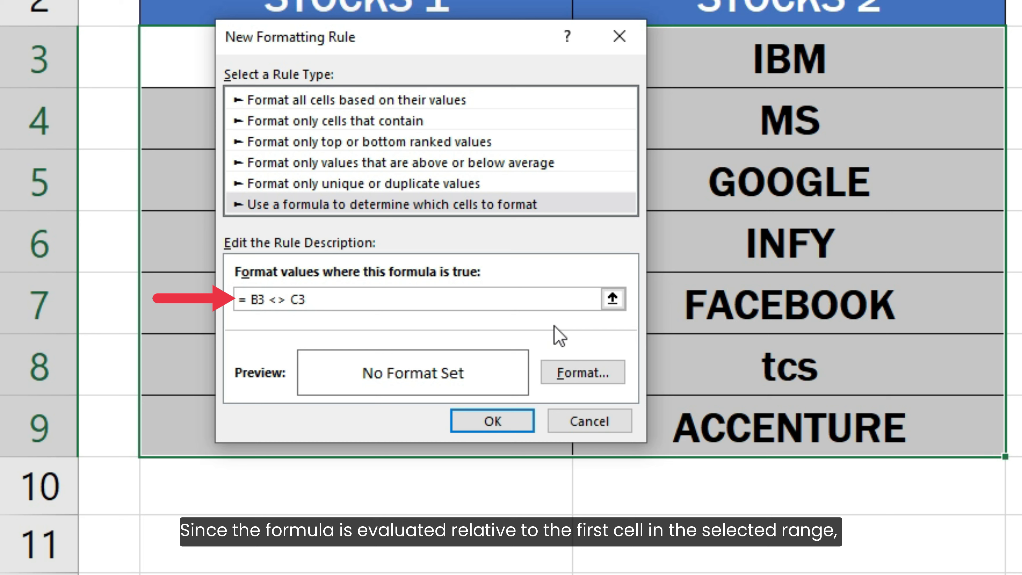
pyautogui.click(253, 300)
pyautogui.write('$')
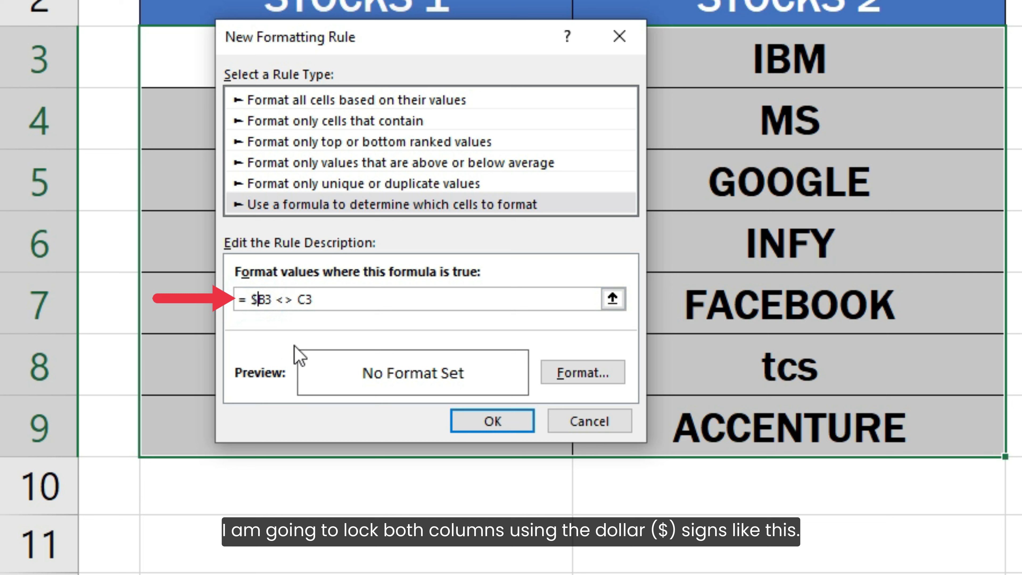
pyautogui.click(299, 300)
pyautogui.write('$')
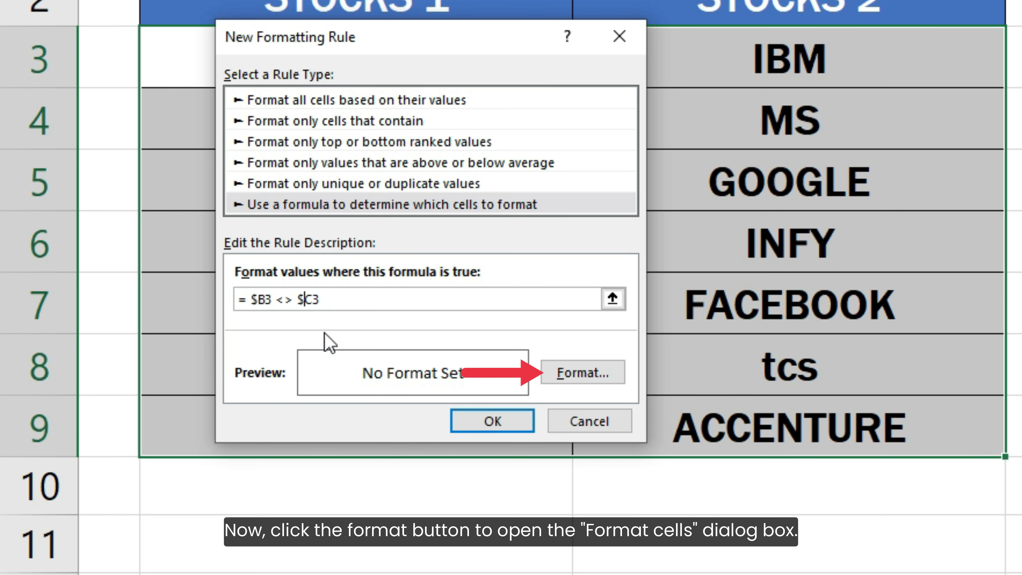
# Step: Give the rule a very light orange background fill and apply it to the selected stock rows
pyautogui.click(564, 372)
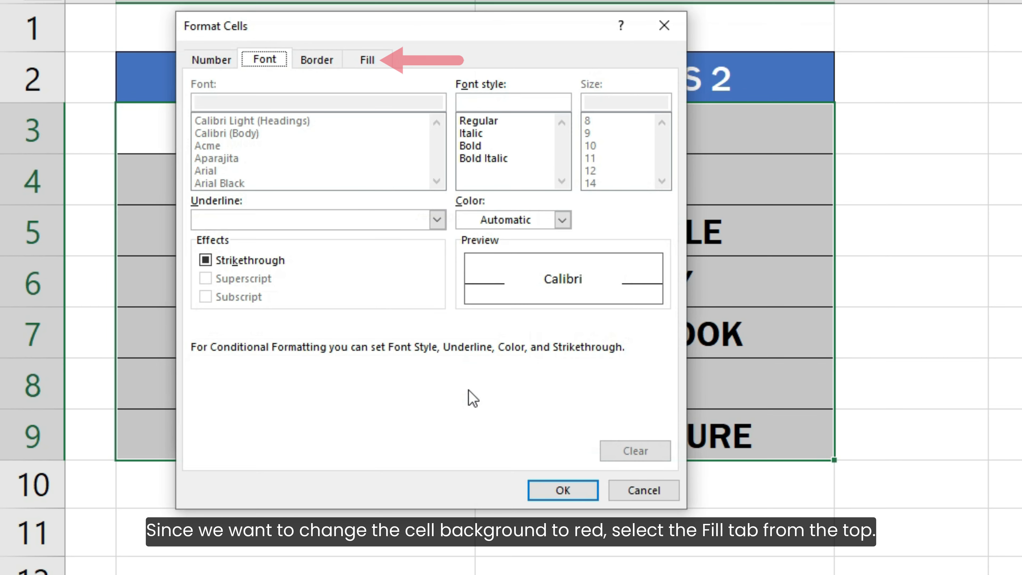
pyautogui.click(367, 61)
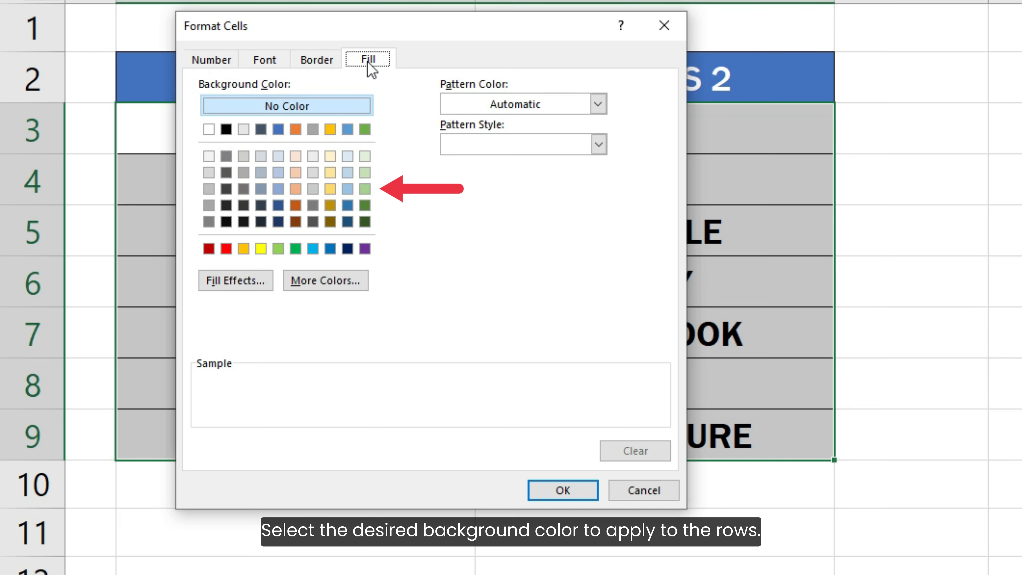
pyautogui.click(298, 158)
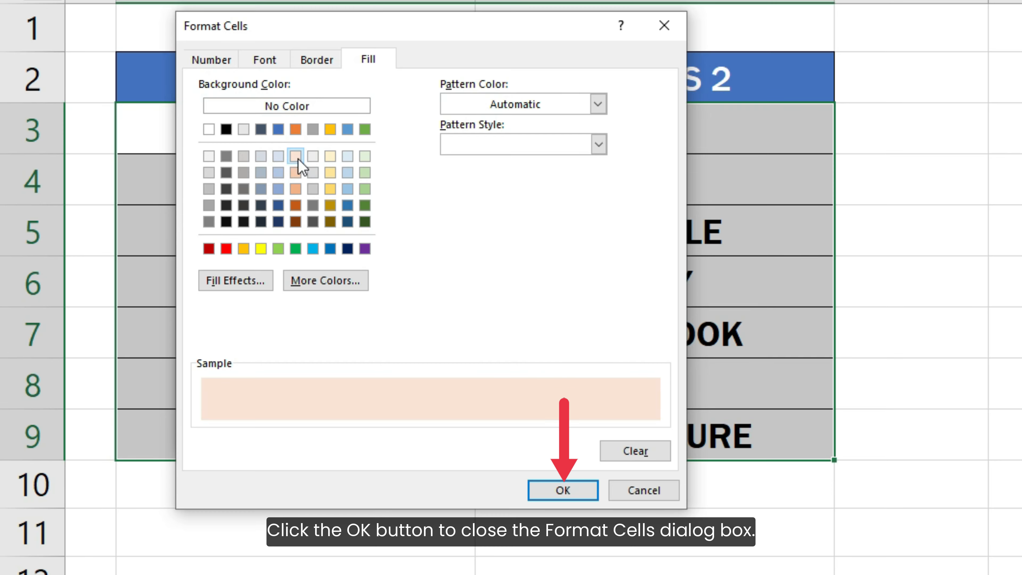
pyautogui.click(539, 487)
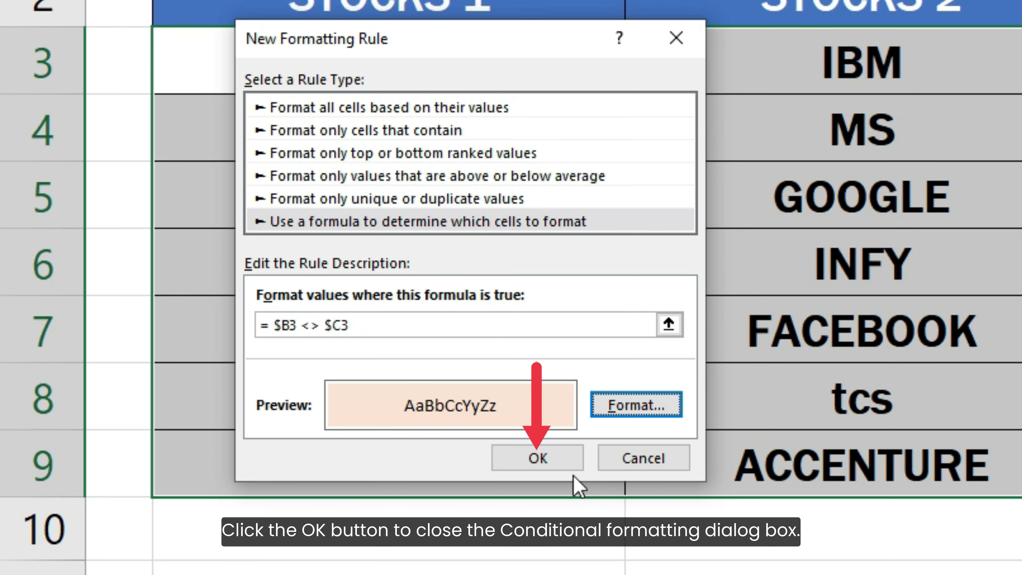
pyautogui.click(553, 461)
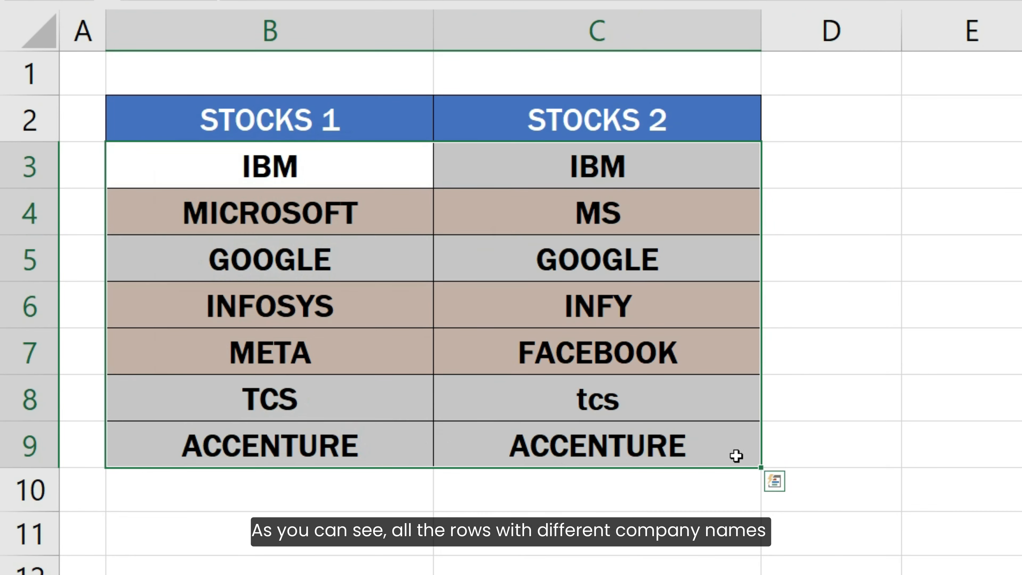
pyautogui.click(810, 444)
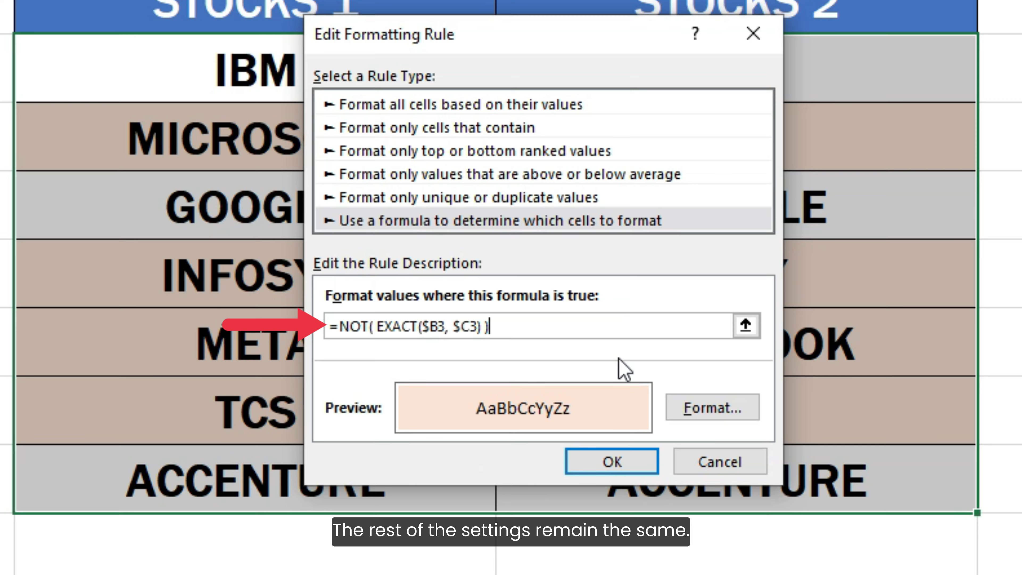
# Step: Save the edited rule with the case-sensitive formula =NOT( EXACT($B3, $C3) ) and apply it to B3:C9
pyautogui.click(629, 461)
pyautogui.click(535, 405)
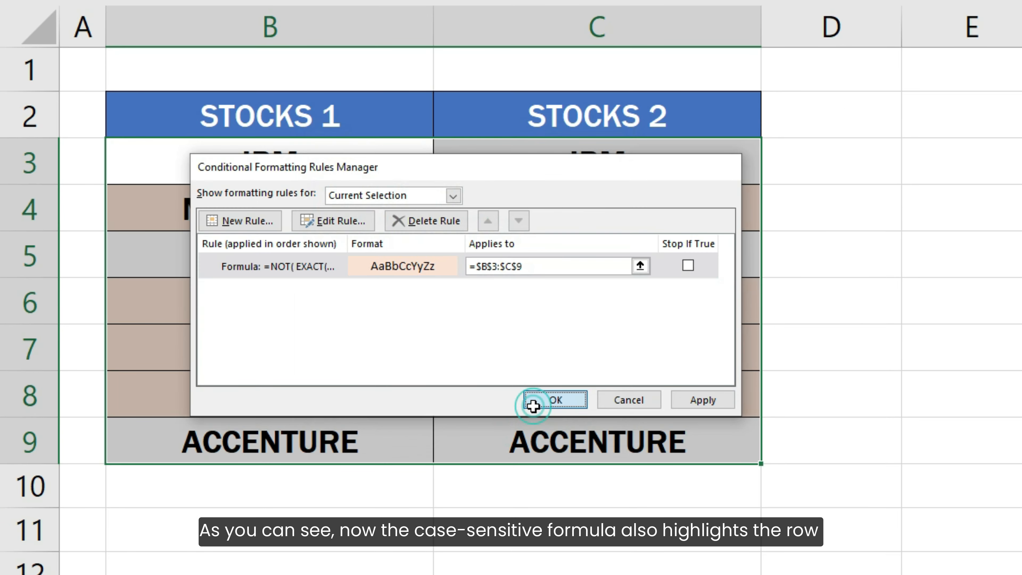
pyautogui.click(808, 440)
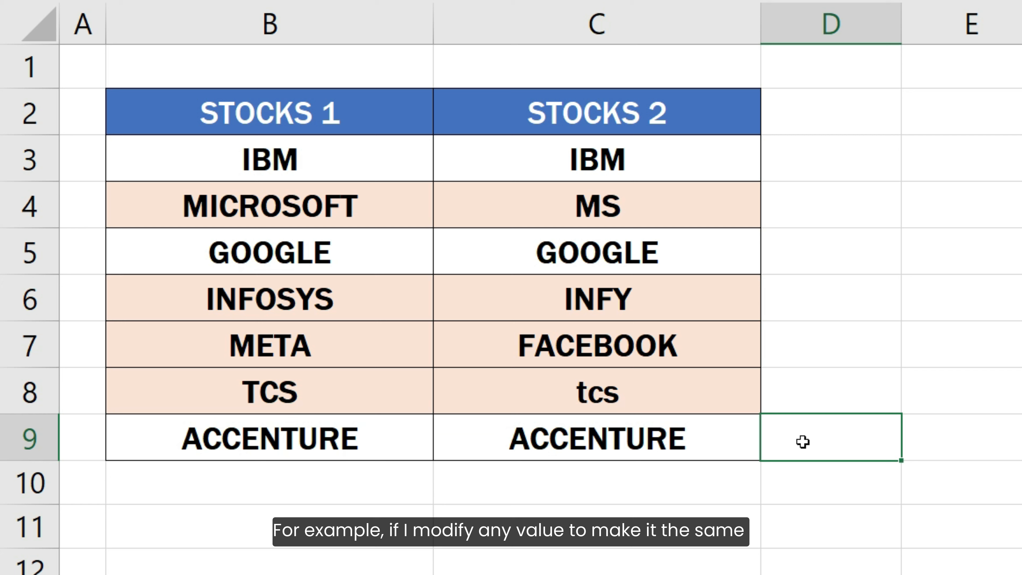
# Step: Change the STOCKS 2 entry in C8 to TCS in capitals so it matches the first column
pyautogui.click(705, 392)
pyautogui.write('T')
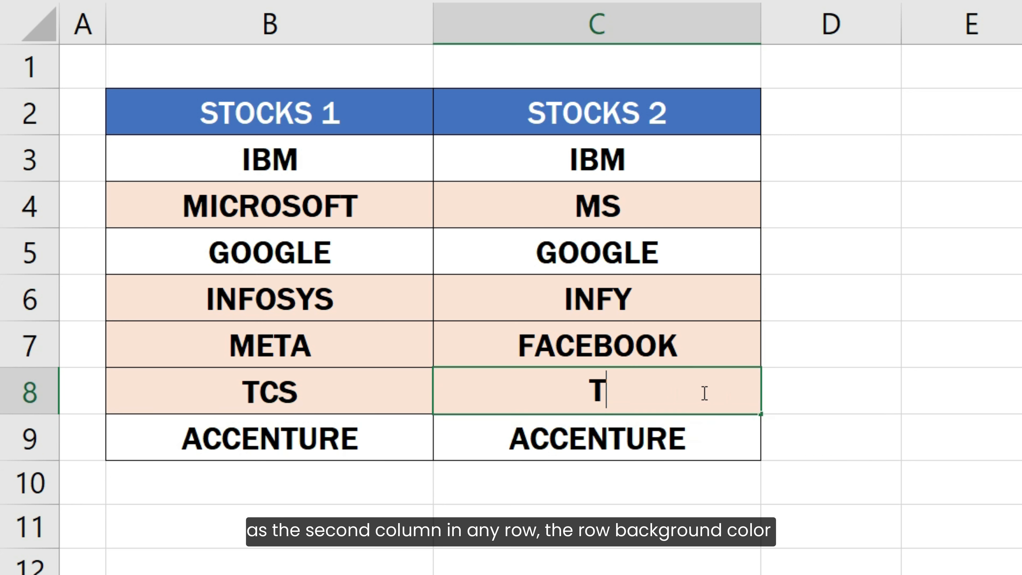
pyautogui.write('CS')
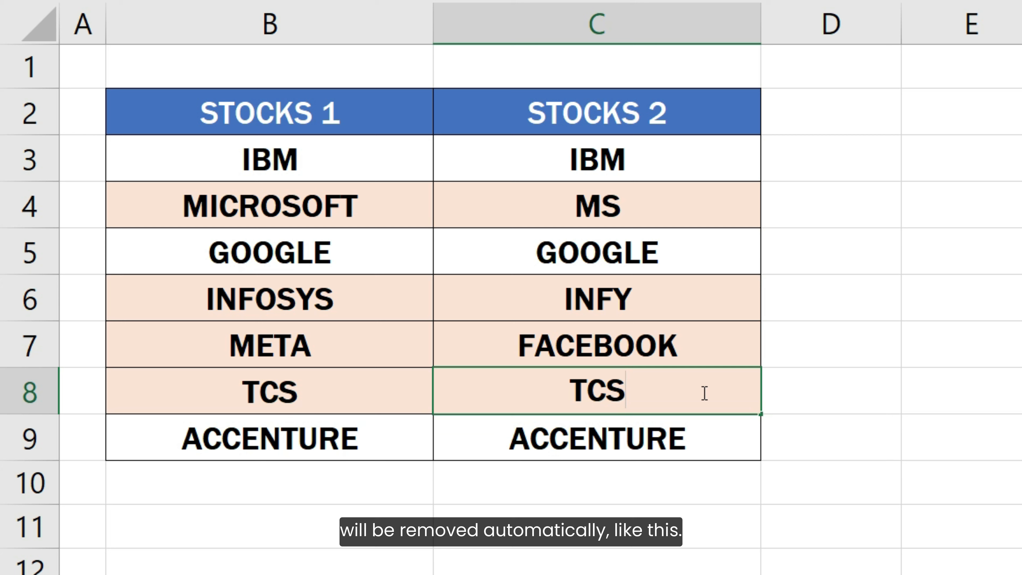
pyautogui.press('Return')
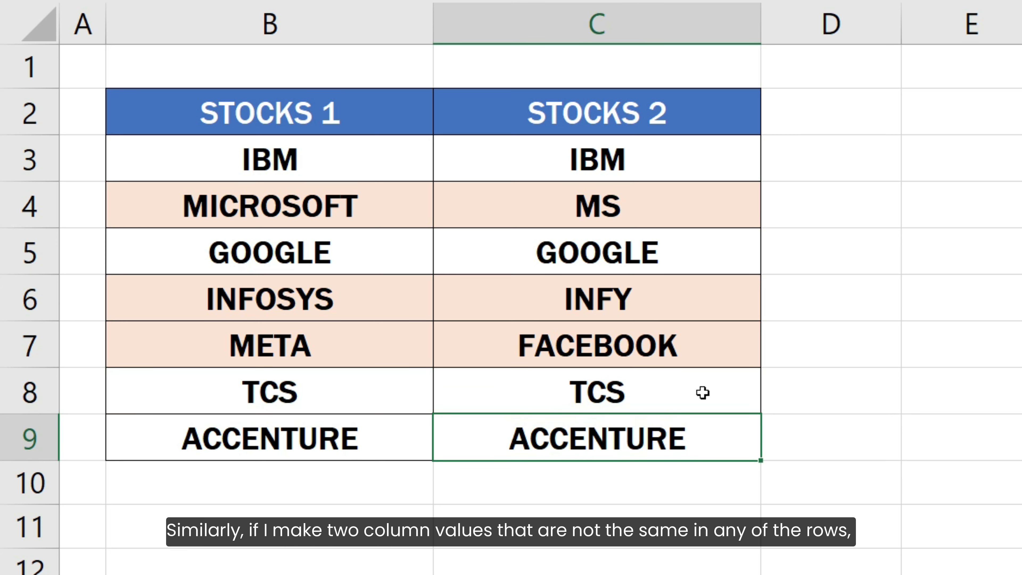
# Step: Change the STOCKS 2 entry in C9 to ACN so it differs from the first column
pyautogui.press('F2')
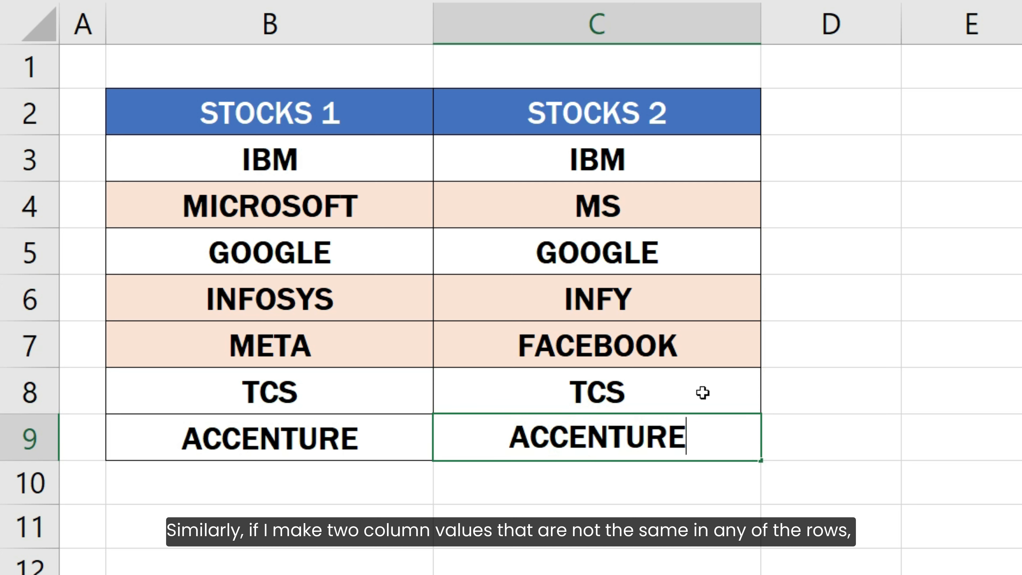
pyautogui.press('BackSpace')
pyautogui.press('BackSpace')
pyautogui.press('BackSpace')
pyautogui.press('BackSpace')
pyautogui.press('BackSpace')
pyautogui.press('BackSpace')
pyautogui.press('BackSpace')
pyautogui.press('BackSpace')
pyautogui.write('CN')
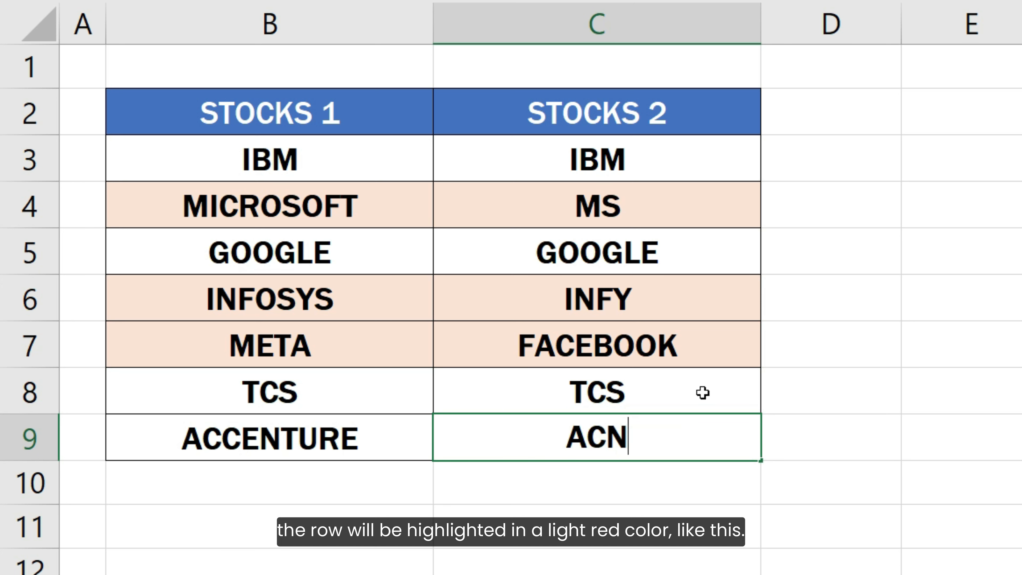
pyautogui.press('Return')
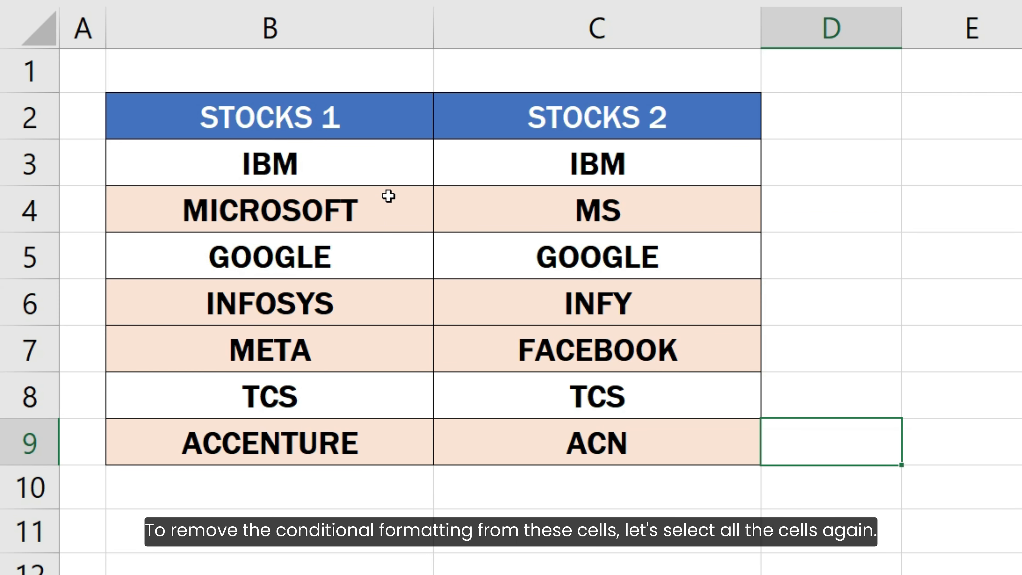
# Step: Clear the conditional formatting rules from the selected cells B3:C9, leaving the rest of the sheet alone
pyautogui.moveTo(366, 170); pyautogui.dragTo(576, 444)
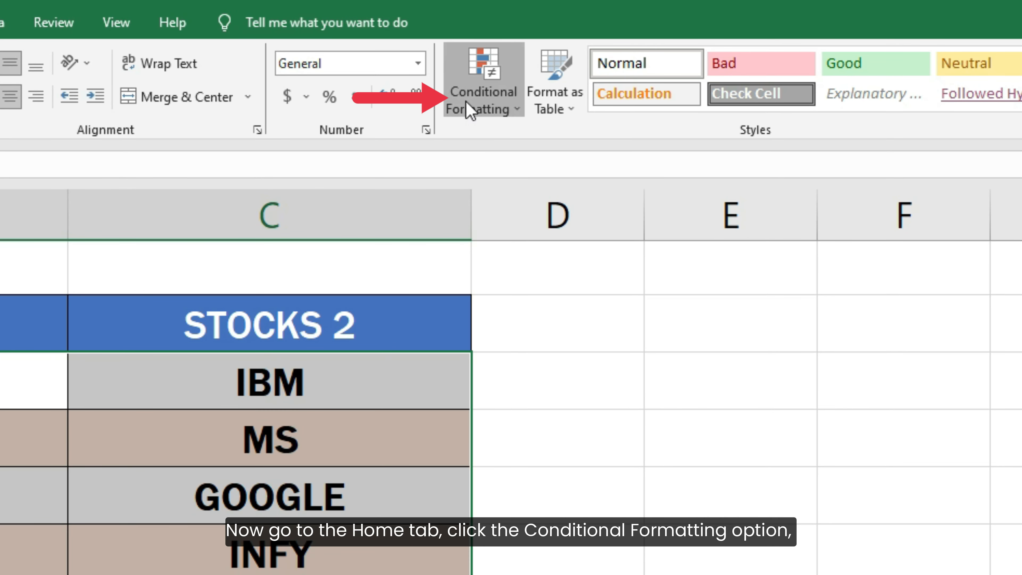
pyautogui.click(469, 111)
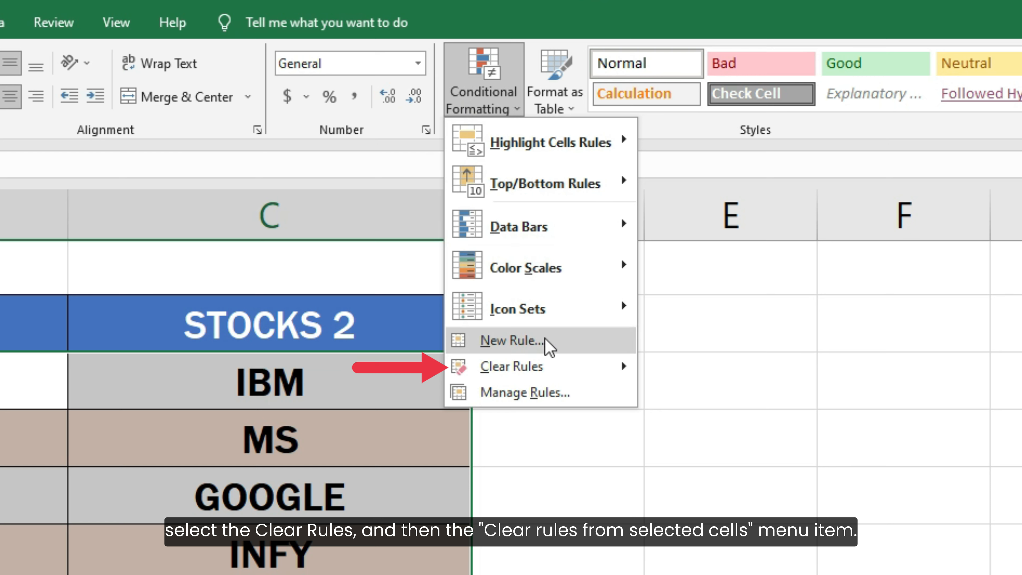
pyautogui.moveTo(555, 372)
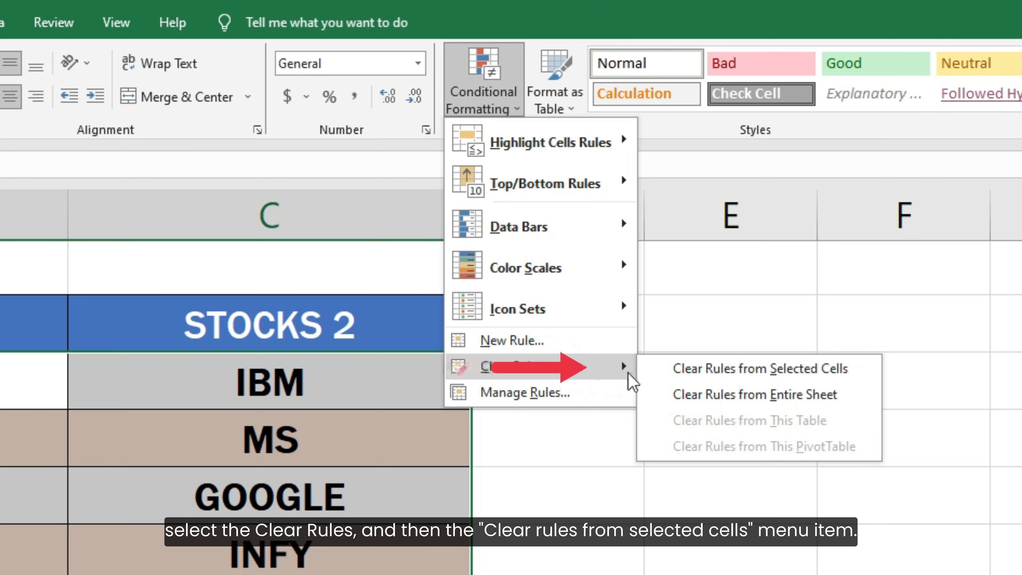
pyautogui.click(664, 376)
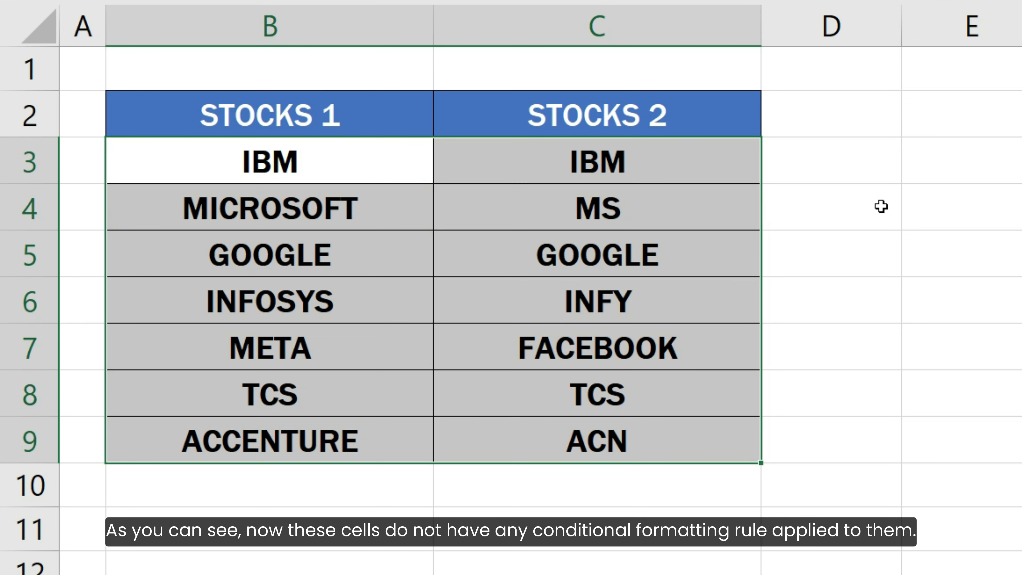
pyautogui.click(816, 444)
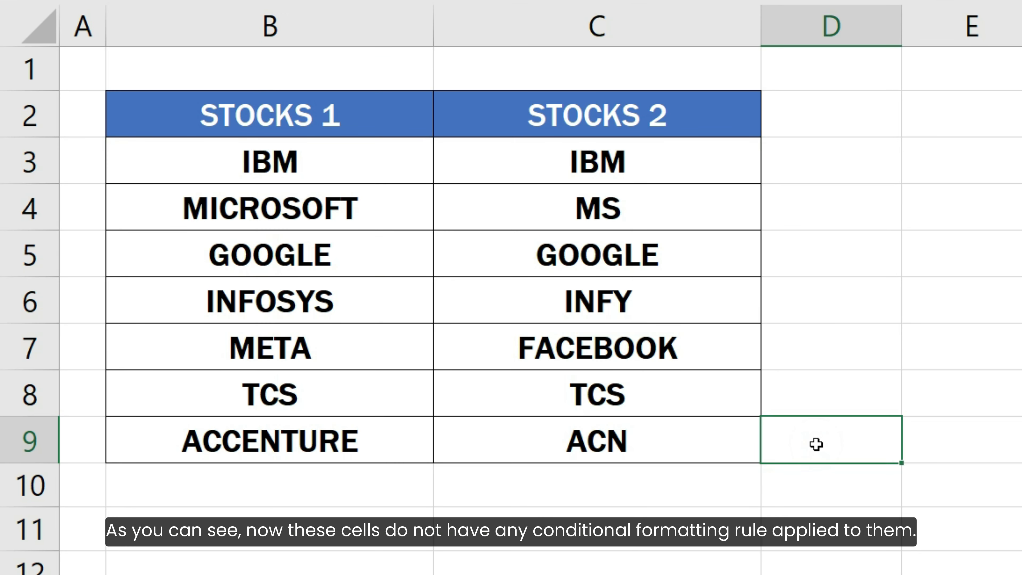